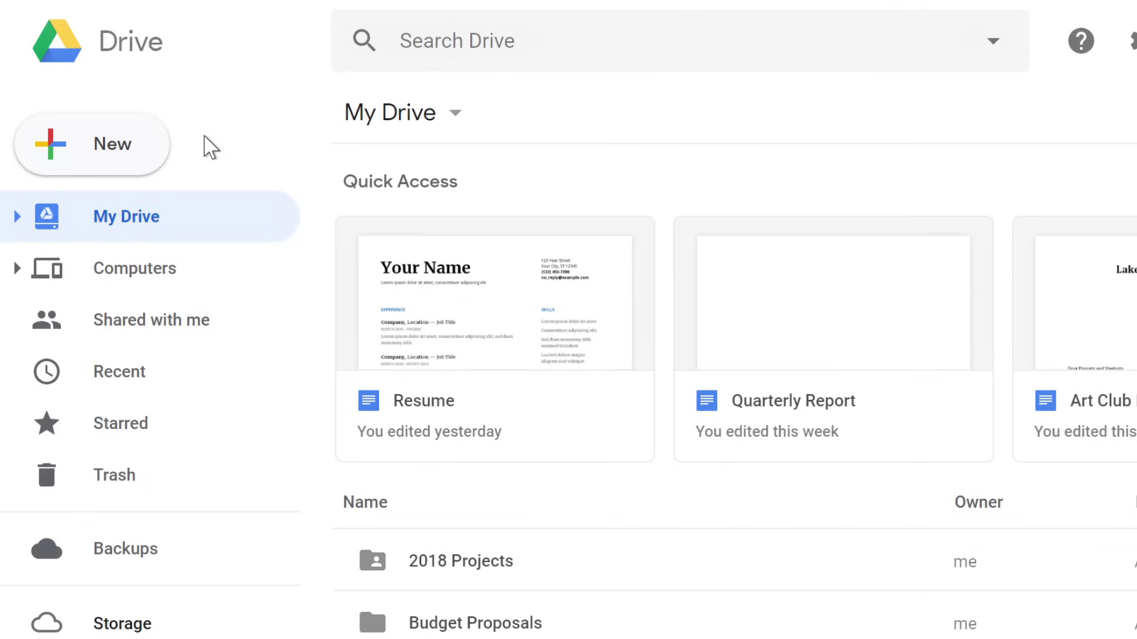
# Create a new blank Google Sheets spreadsheet from Google Drive's New menu
pyautogui.click(81, 155)
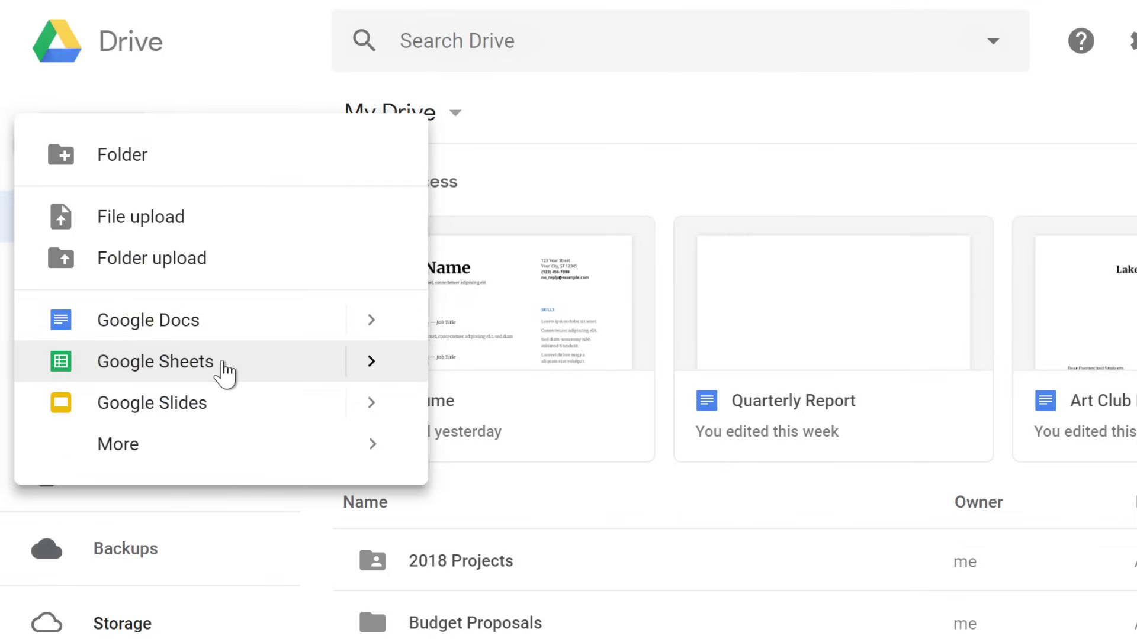
pyautogui.click(224, 364)
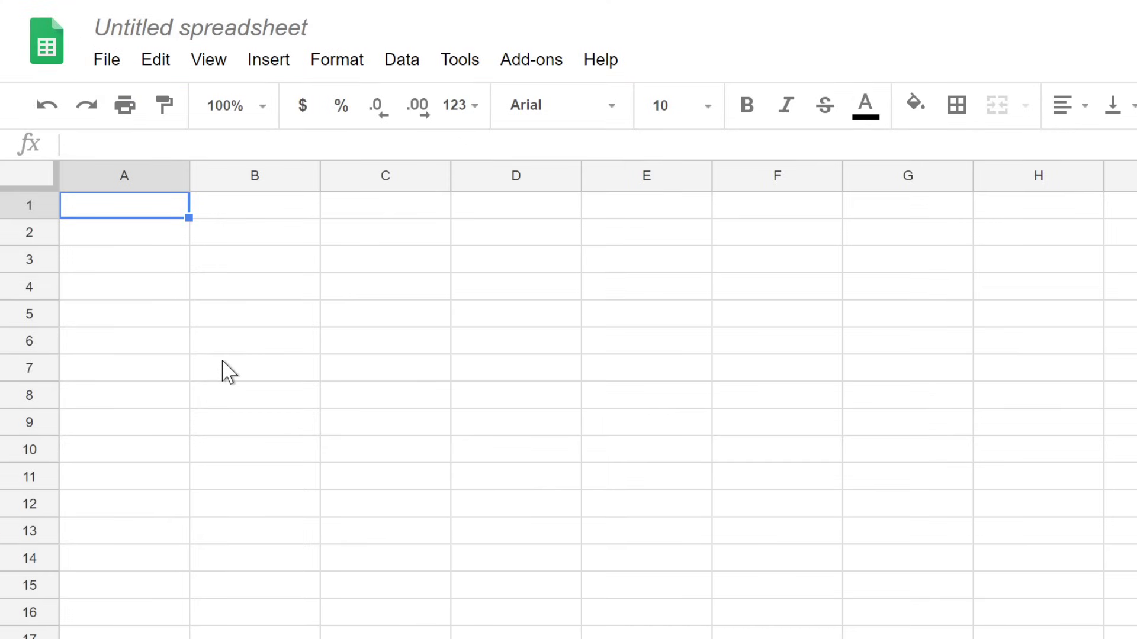
pyautogui.click(296, 71)
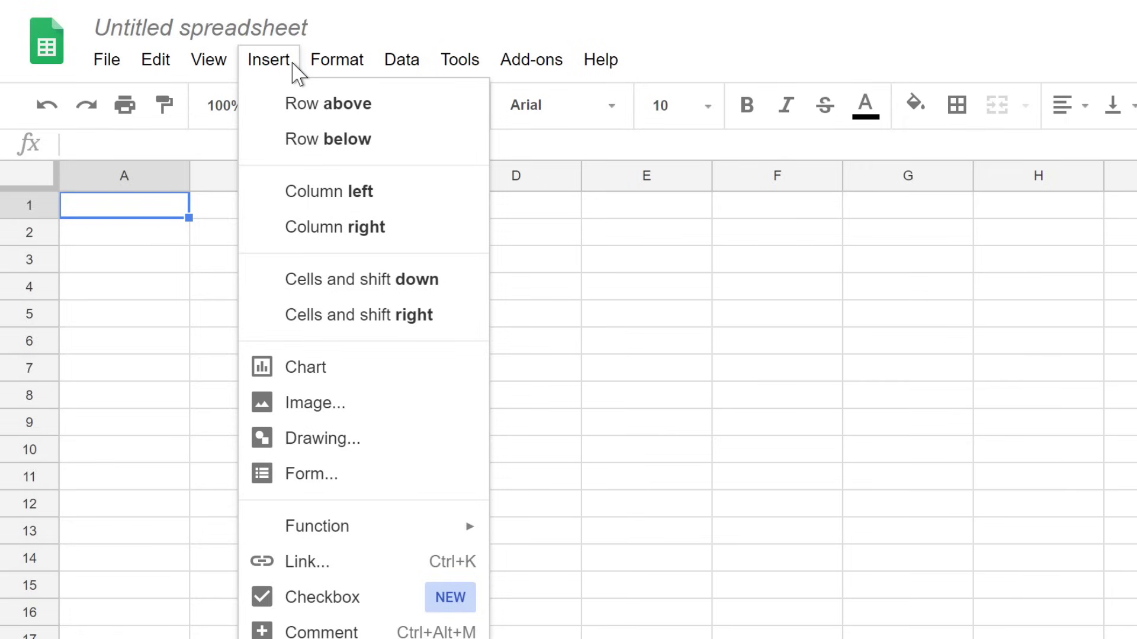
pyautogui.click(295, 71)
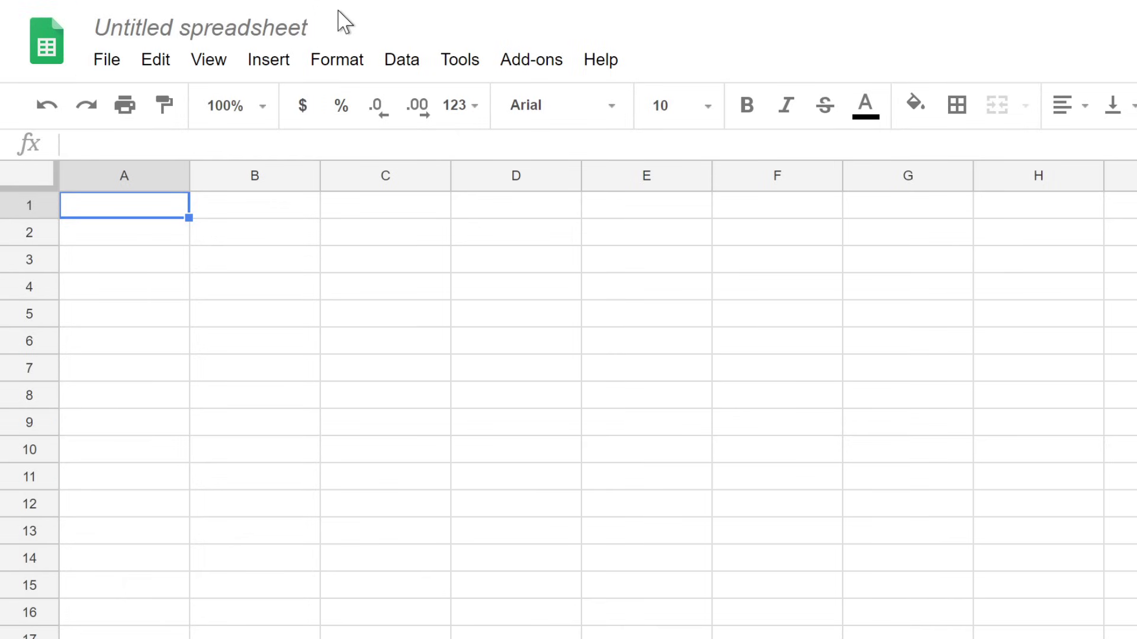
# Change the spreadsheet title from 'Untitled spreadsheet' to 'Monthly Expenses'
pyautogui.click(308, 26)
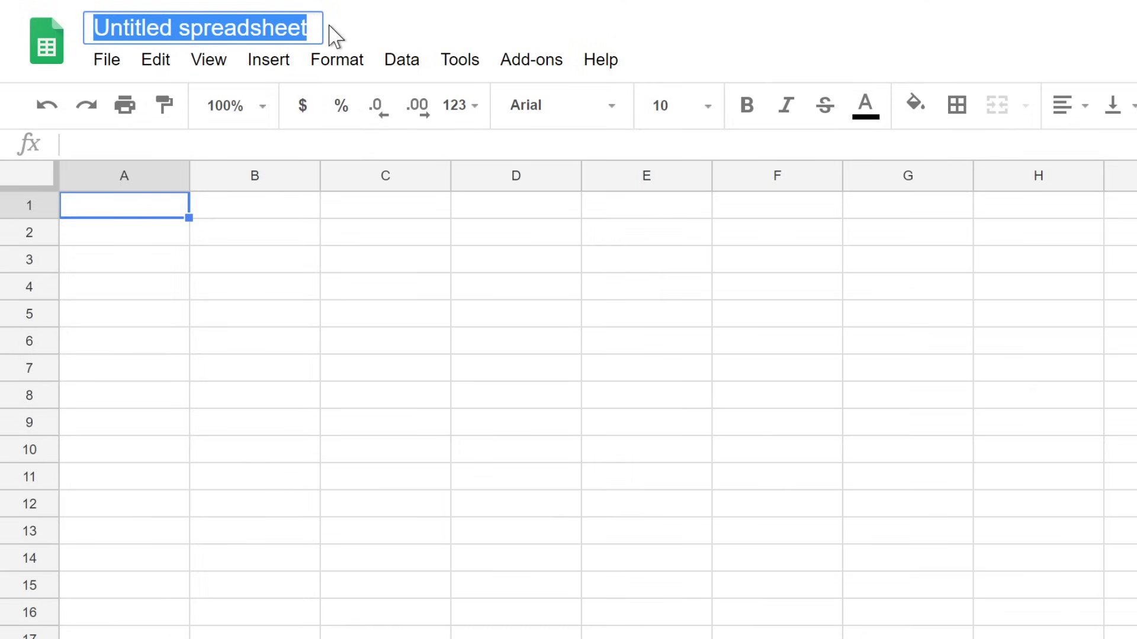
pyautogui.write('Monthly Expenses')
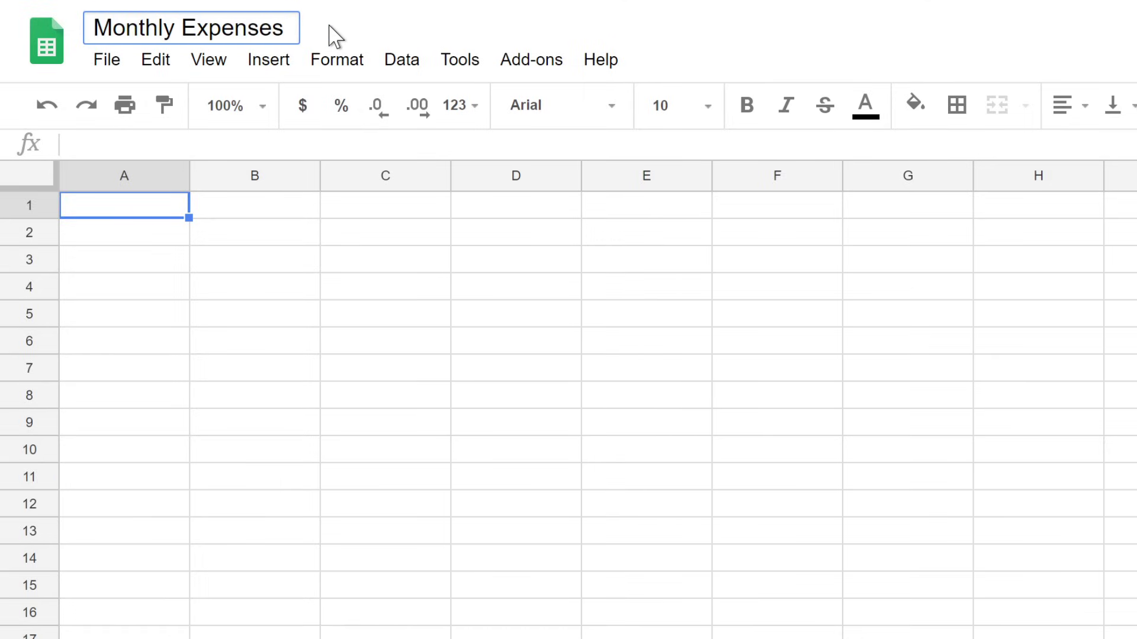
pyautogui.press('Return')
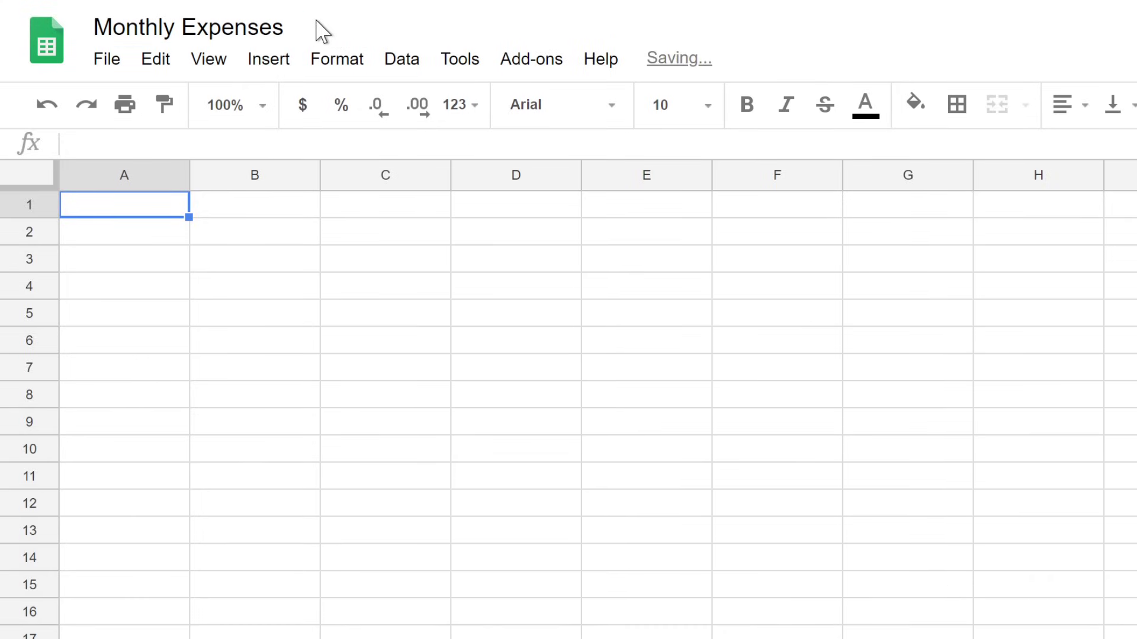
pyautogui.moveTo(192, 28)
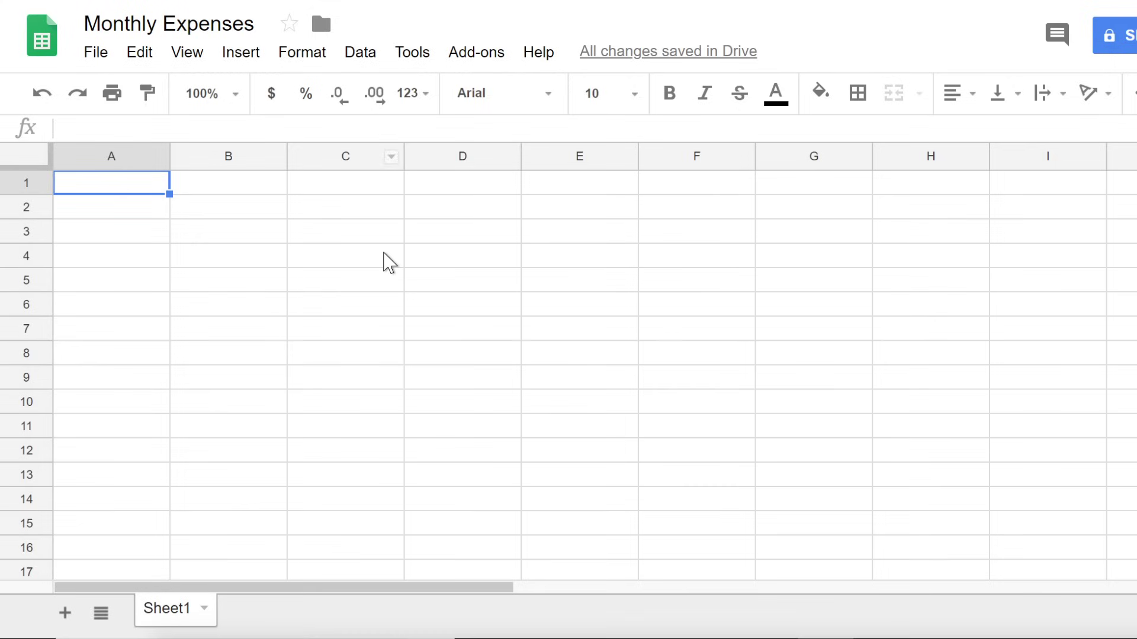
# Enter the text 'Hello world!' into cell C4 of Sheet1
pyautogui.click(384, 252)
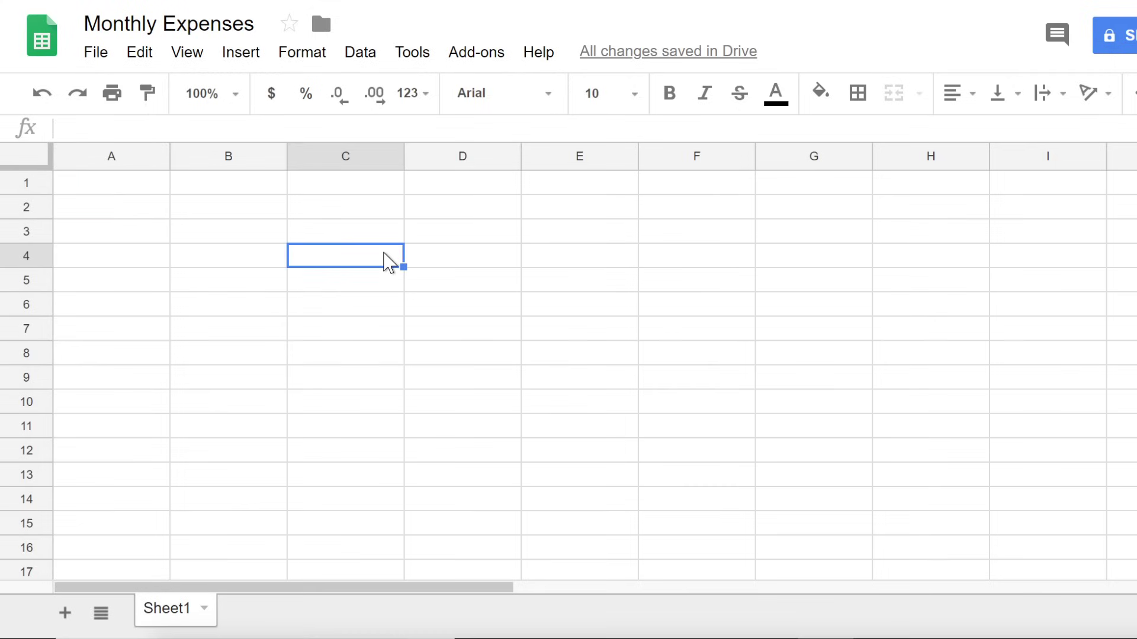
pyautogui.click(299, 127)
pyautogui.write('Hello world!')
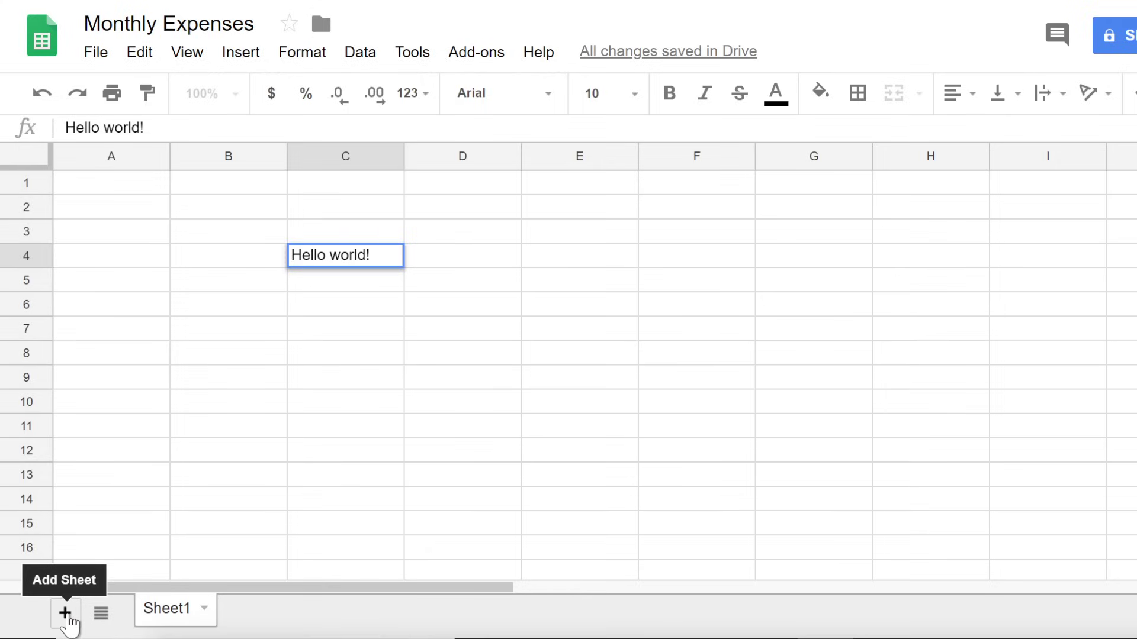
# Add new sheets Sheet2 and Sheet3, then switch back to Sheet1 by way of Sheet2
pyautogui.click(65, 613)
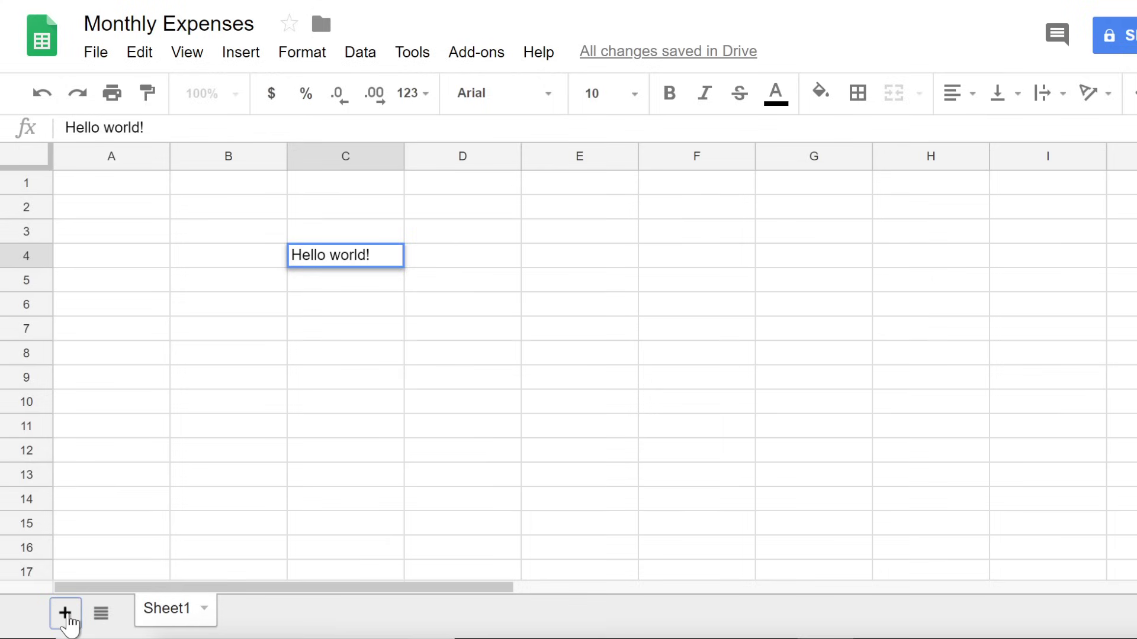
pyautogui.click(64, 613)
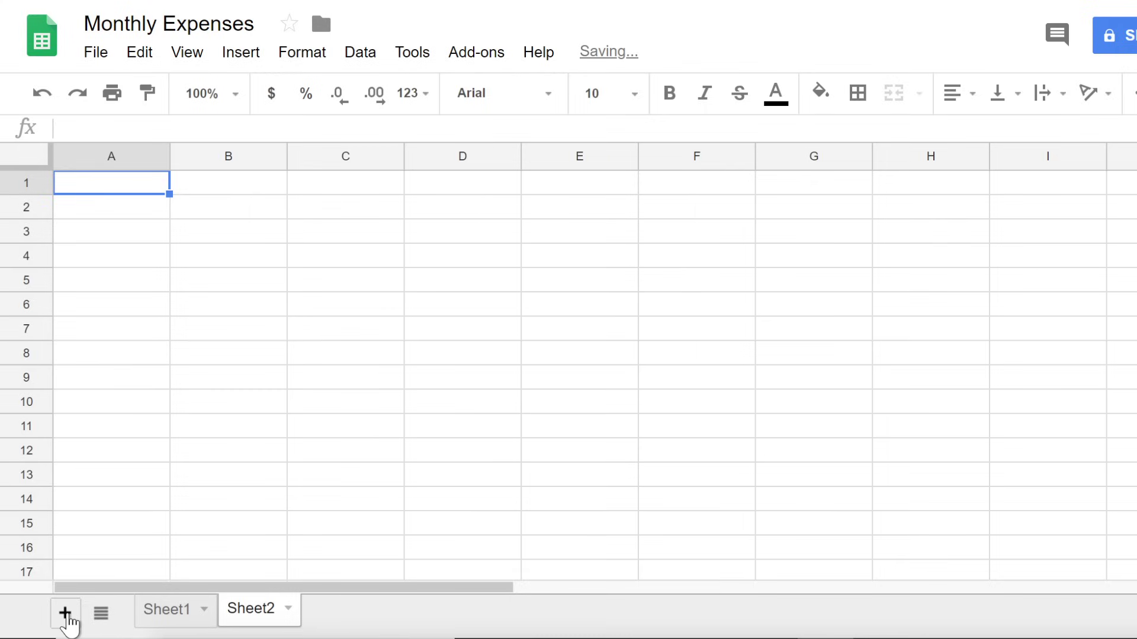
pyautogui.click(65, 613)
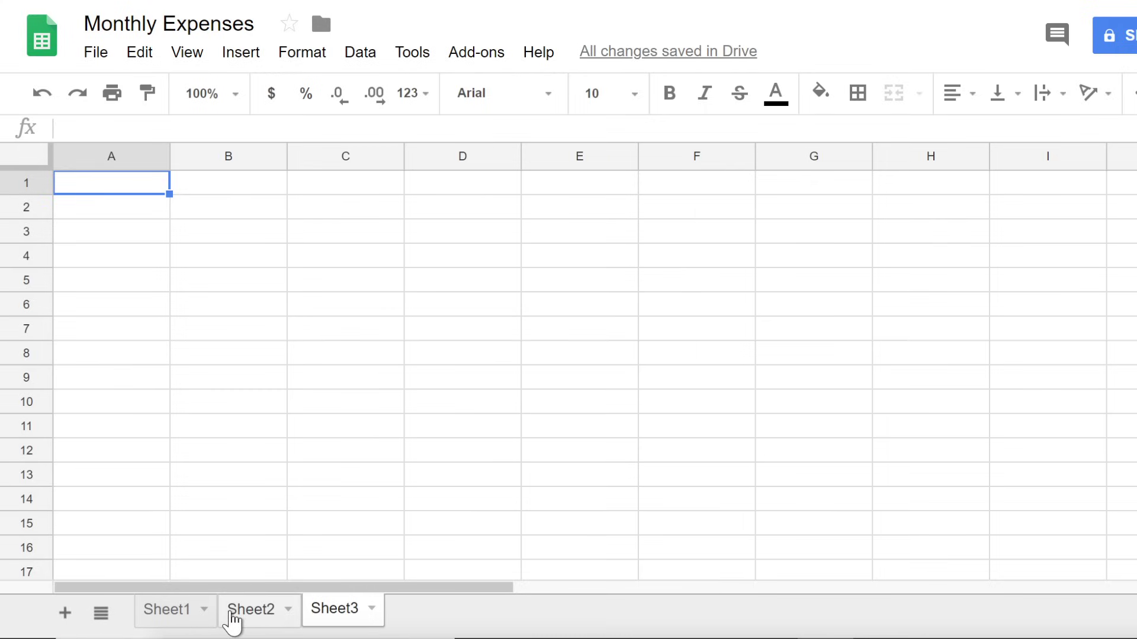
pyautogui.click(234, 617)
pyautogui.click(164, 619)
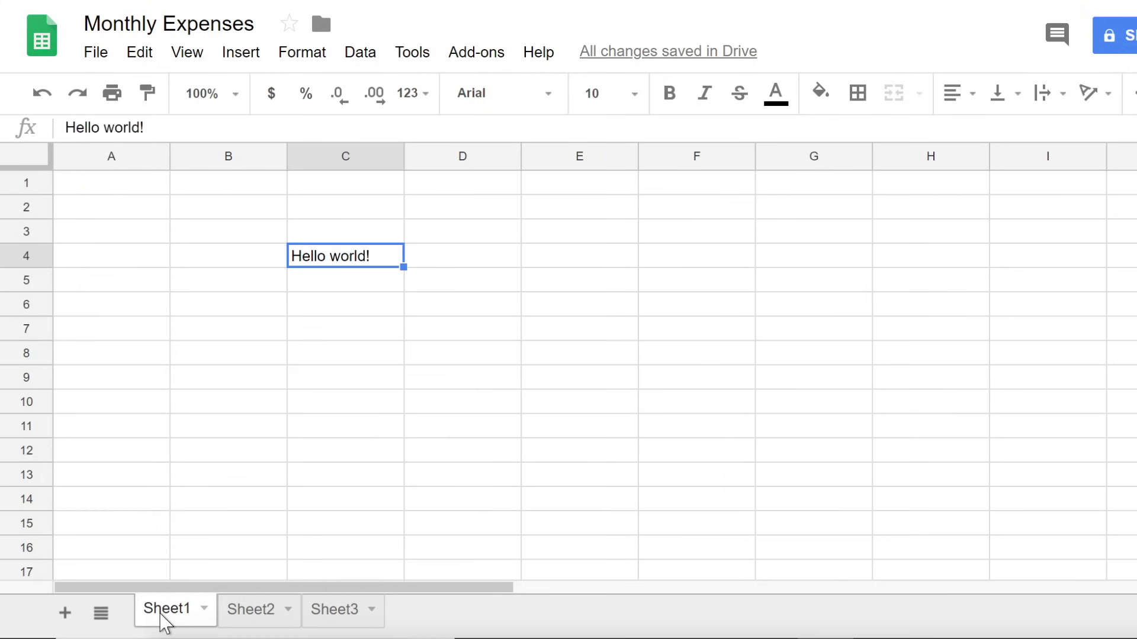